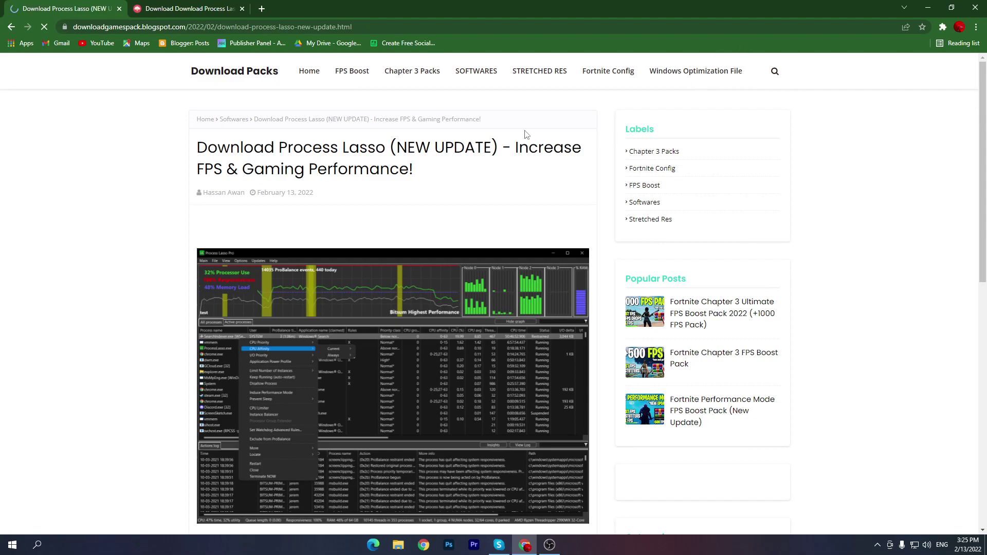
Download the Process Lasso installer from the blog post, dismissing the pop-up ad tab
scroll(526, 135, "down", 4)
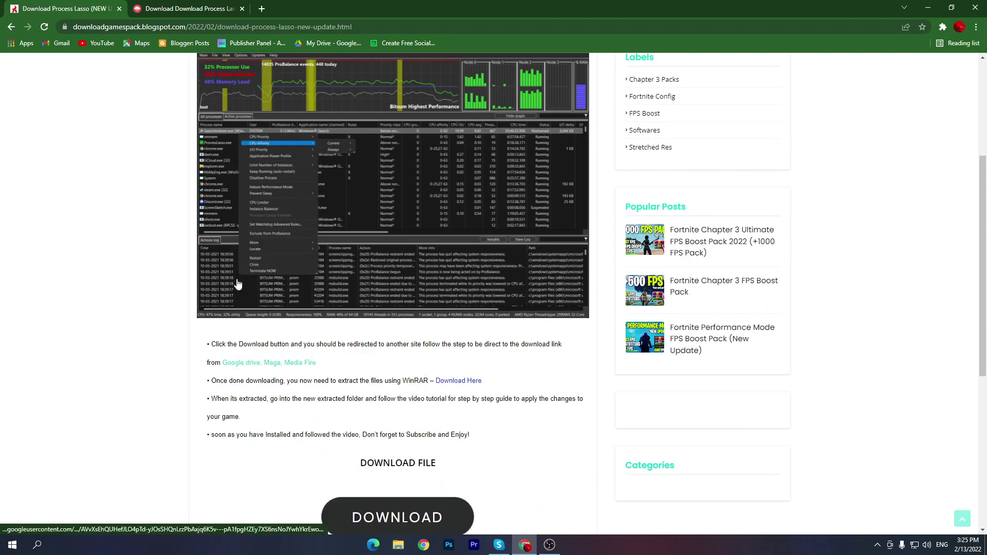
left_click(415, 524)
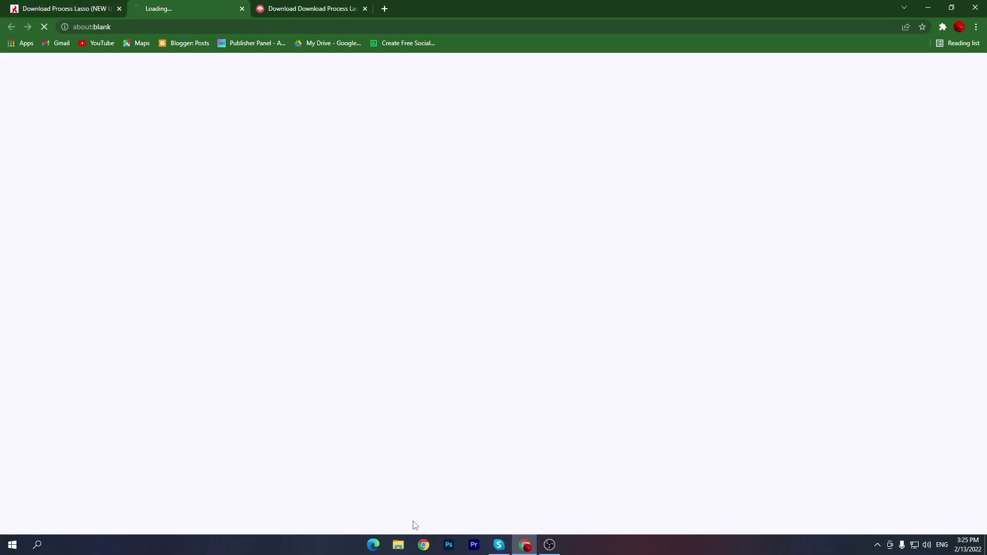
left_click(112, 5)
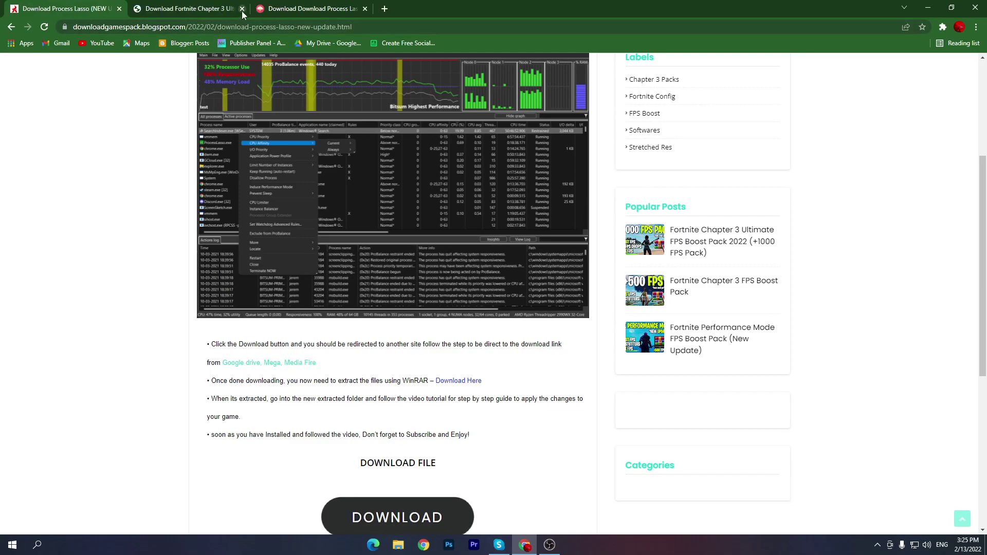
left_click(398, 508)
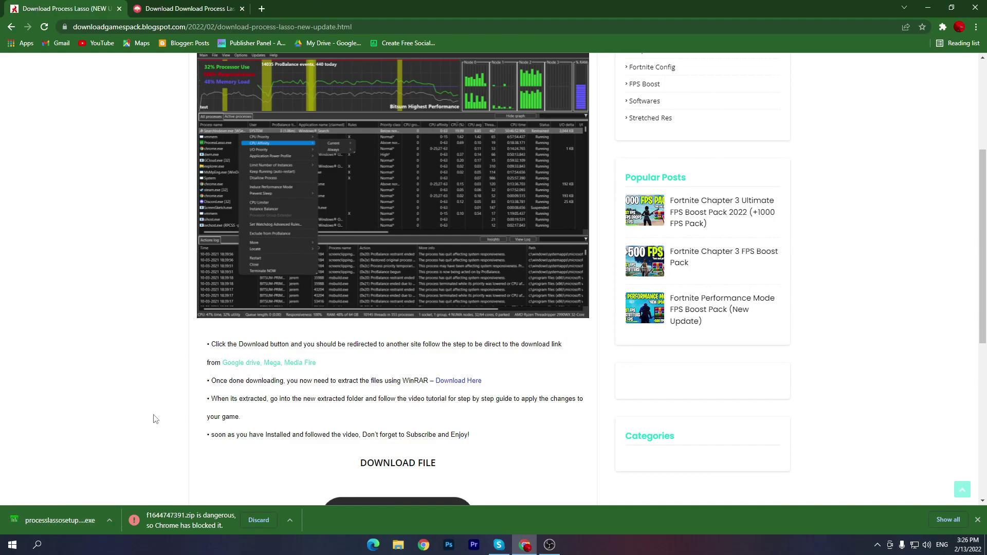
Open the site's Windows Optimization File link and download Windows Optimization Files.rar from Google Drive
scroll(846, 88, "up", 1)
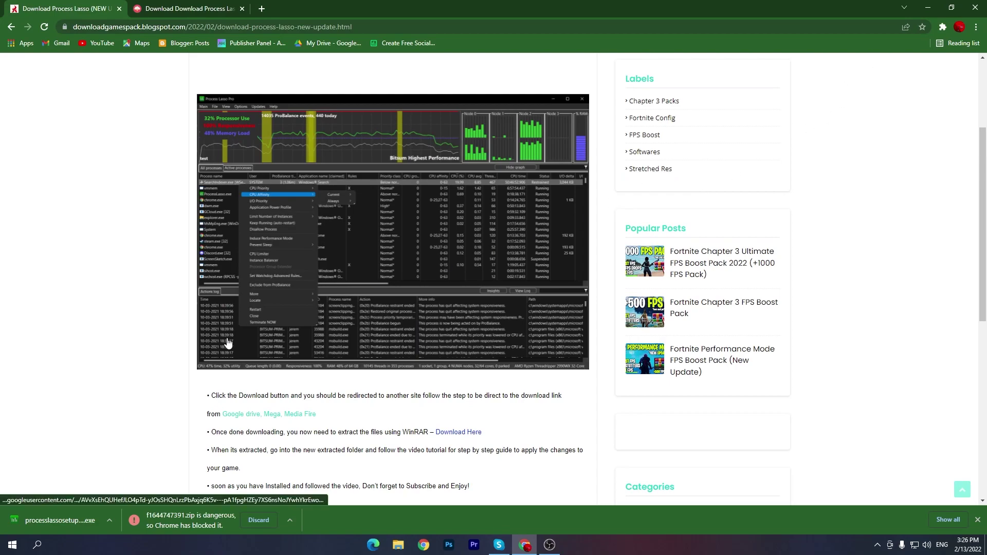
scroll(301, 304, "up", 3)
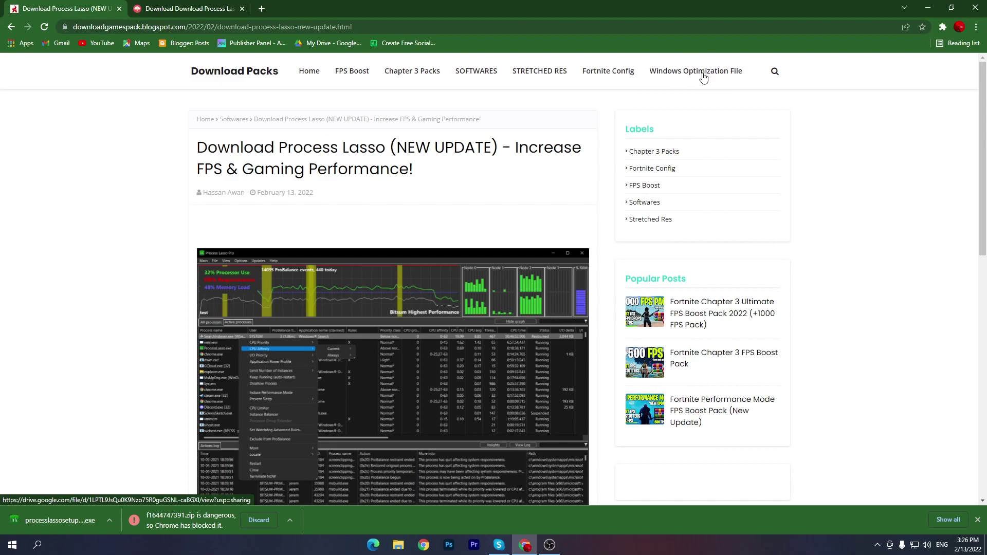
left_click(679, 72)
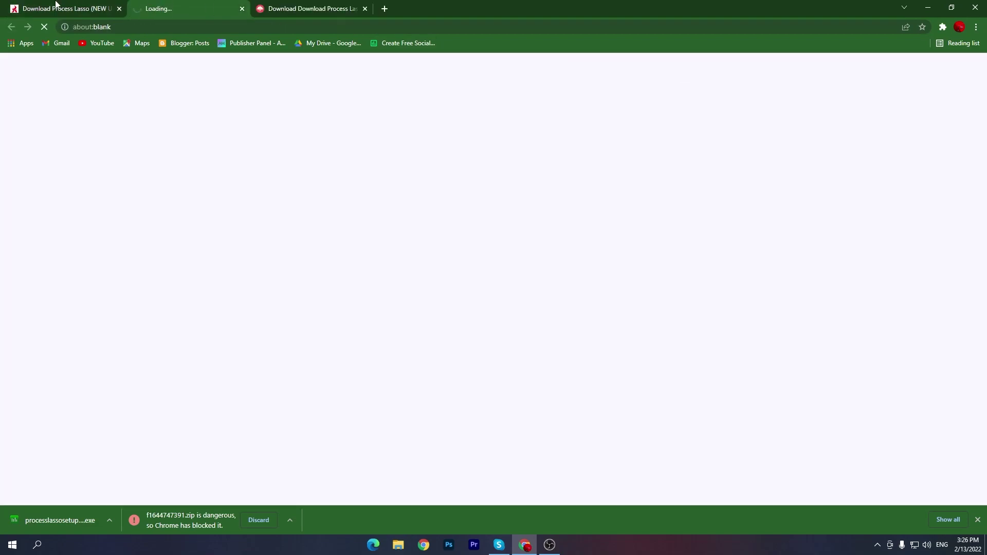
left_click(57, 4)
left_click(226, 4)
left_click(98, 7)
left_click(687, 74)
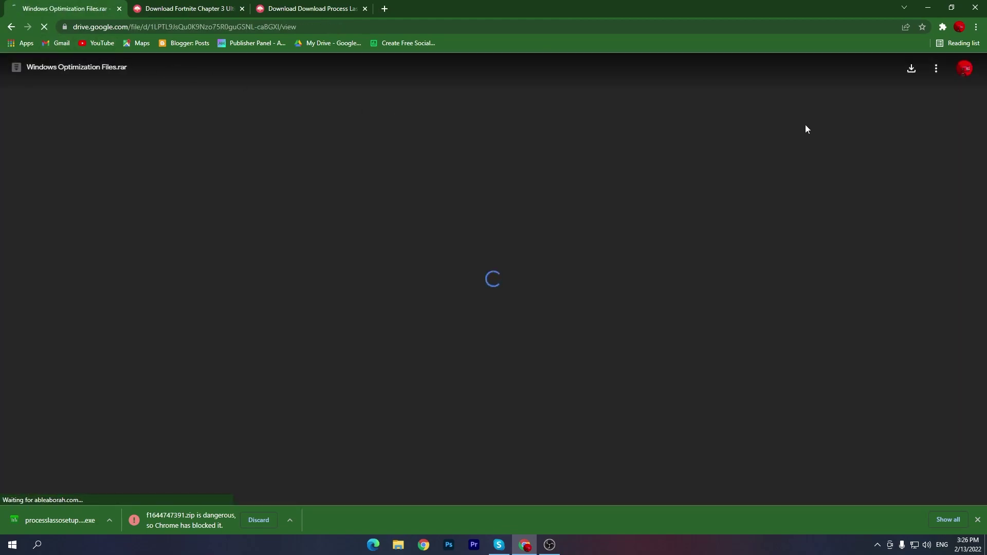
left_click(911, 69)
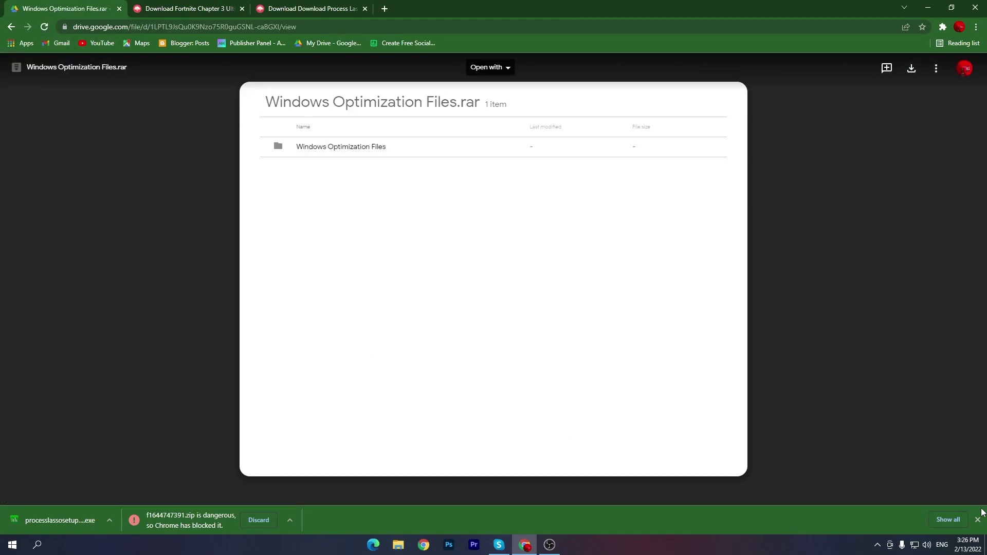
Minimize the browser and move the two downloaded files together to another free spot on the desktop
left_click(978, 520)
left_click(926, 8)
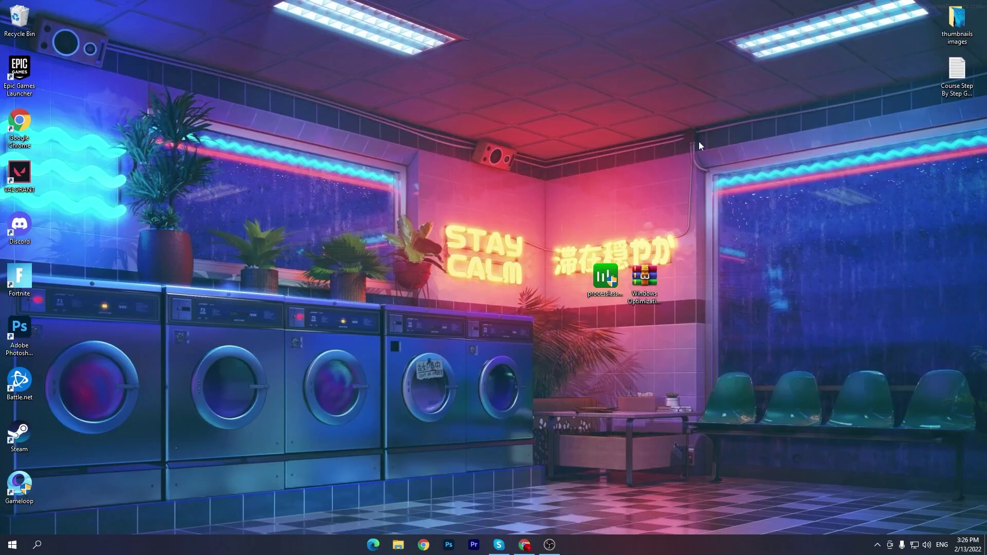
left_click_drag(643, 282, 332, 231)
Run the Process Lasso installer with administrator permission and install it in English with the default components
double_click(290, 239)
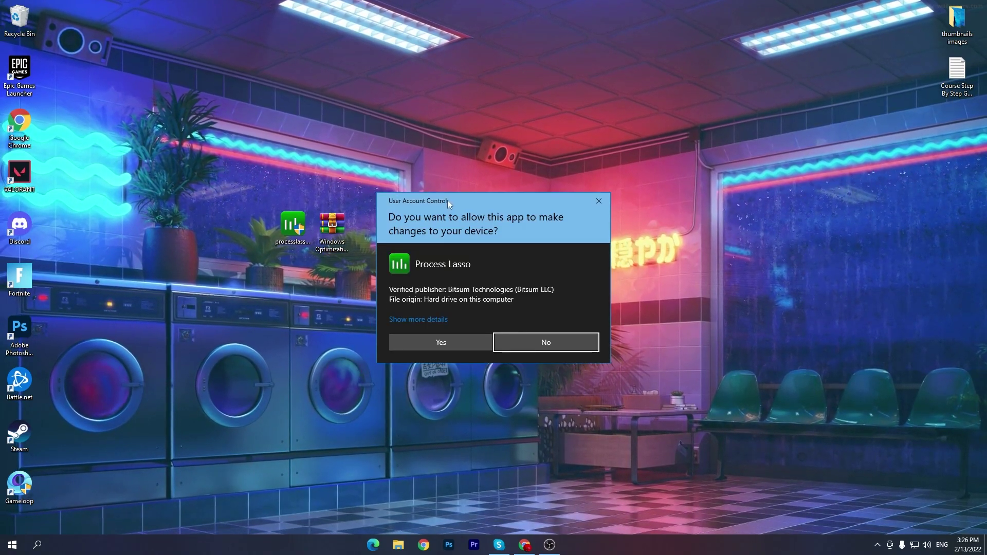
left_click(431, 341)
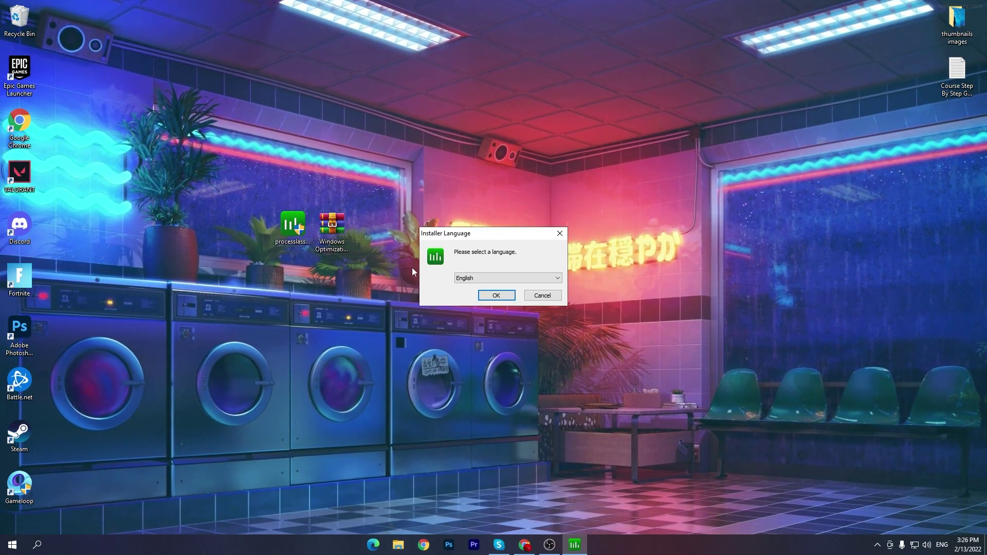
left_click(508, 298)
left_click(567, 355)
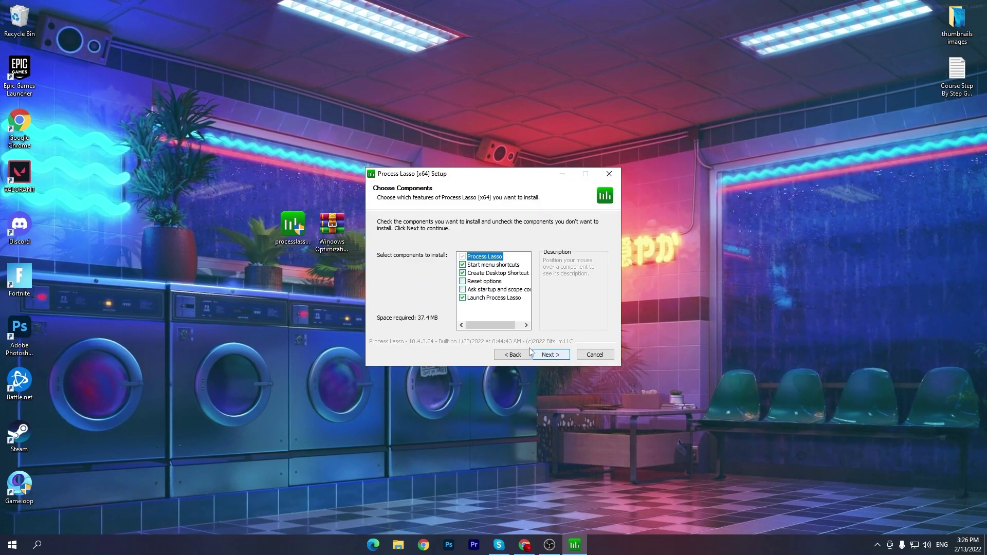
left_click(558, 355)
left_click(551, 355)
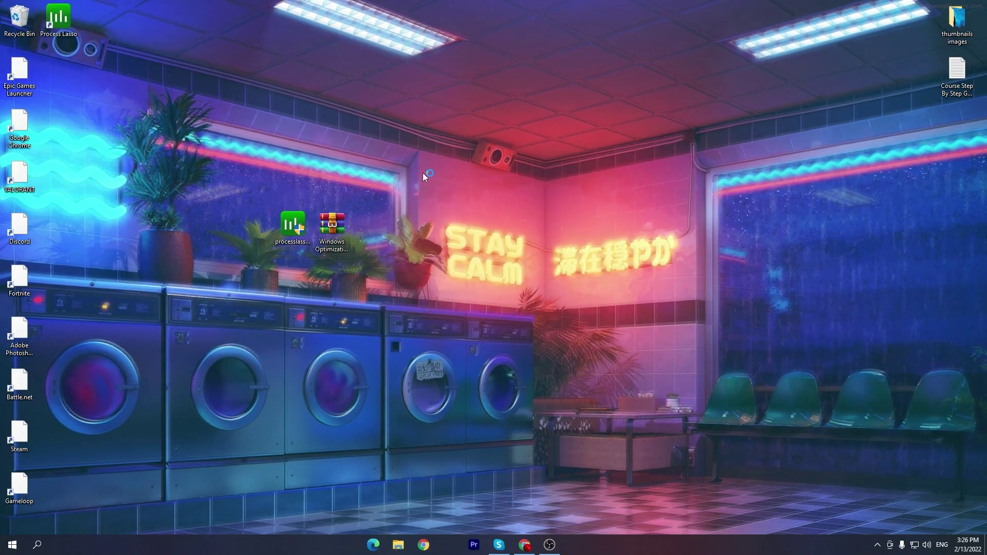
Launch Process Lasso, turn off ProBalance and enable Performance Mode
double_click(51, 35)
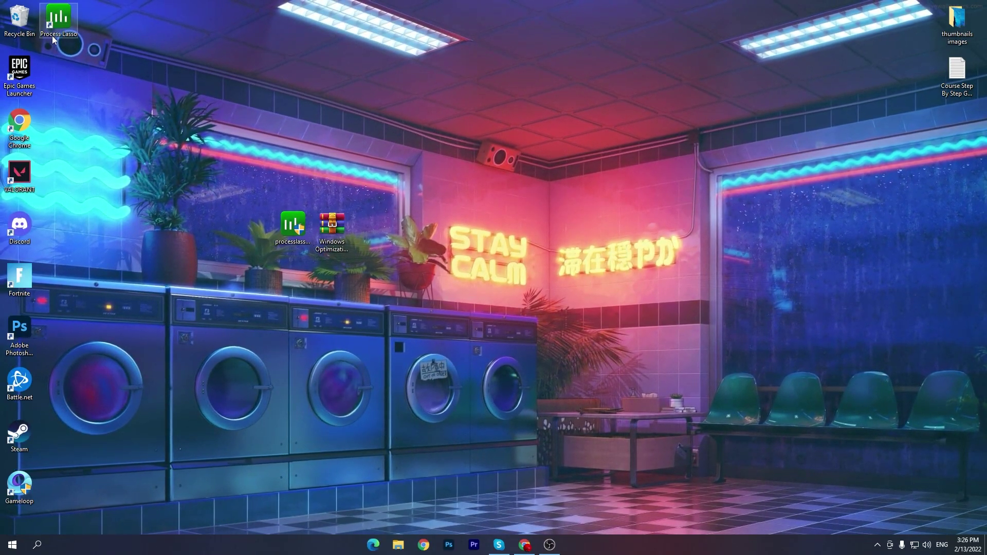
left_click_drag(315, 69, 477, 74)
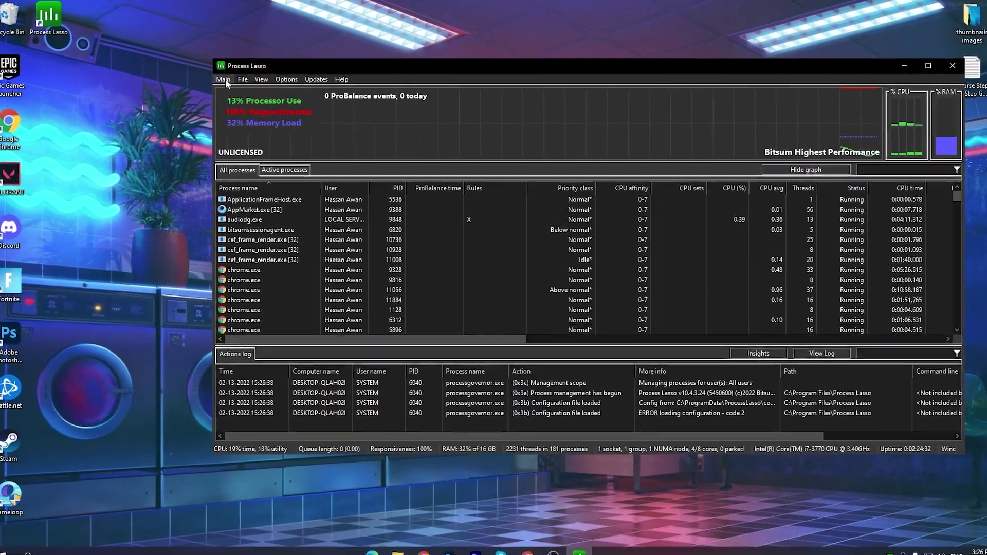
left_click(223, 79)
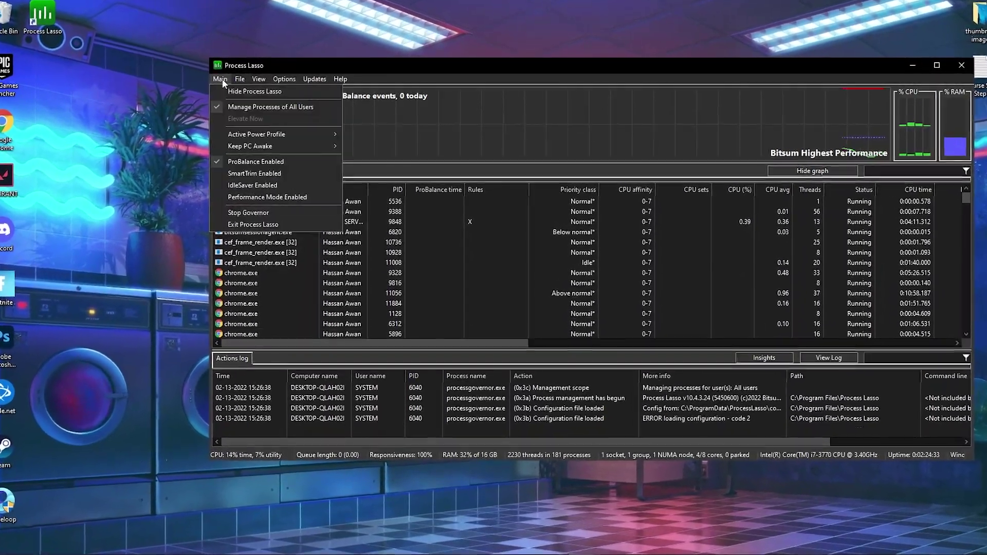
mouse_move(242, 136)
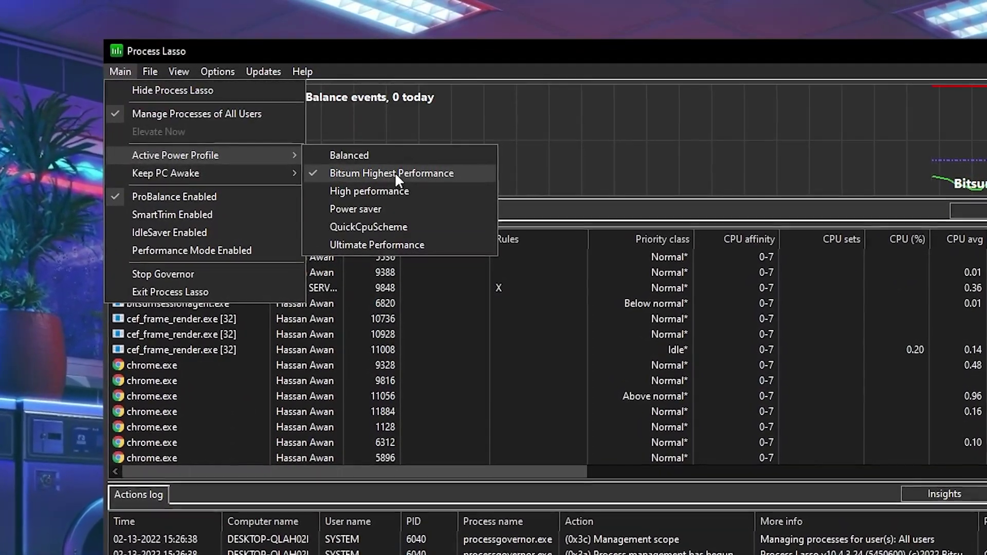
mouse_move(159, 174)
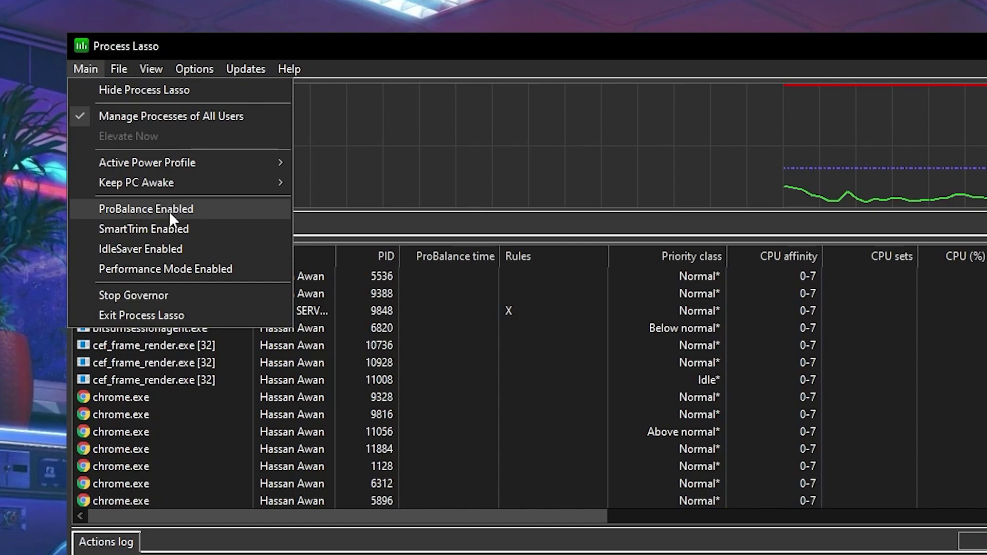
left_click(84, 268)
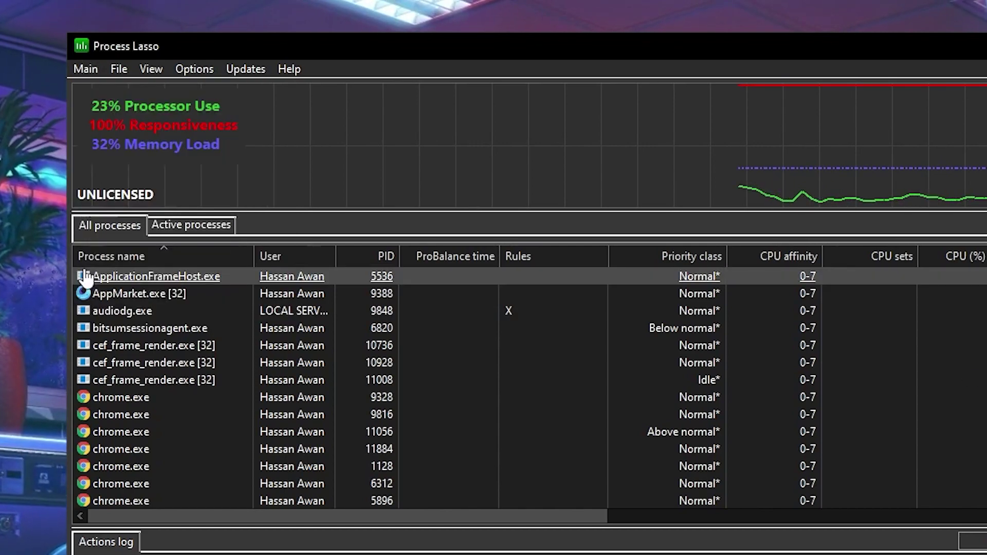
left_click(85, 65)
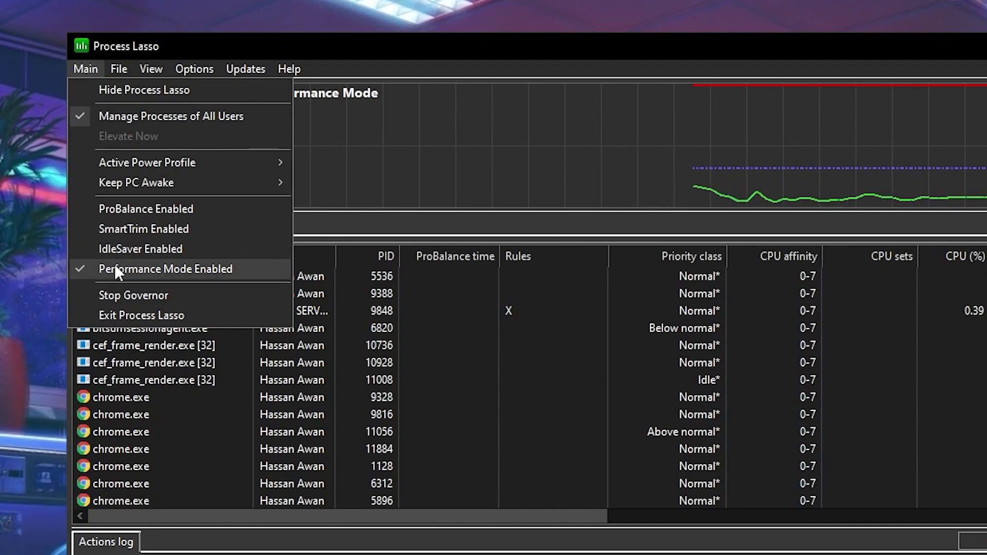
left_click(635, 49)
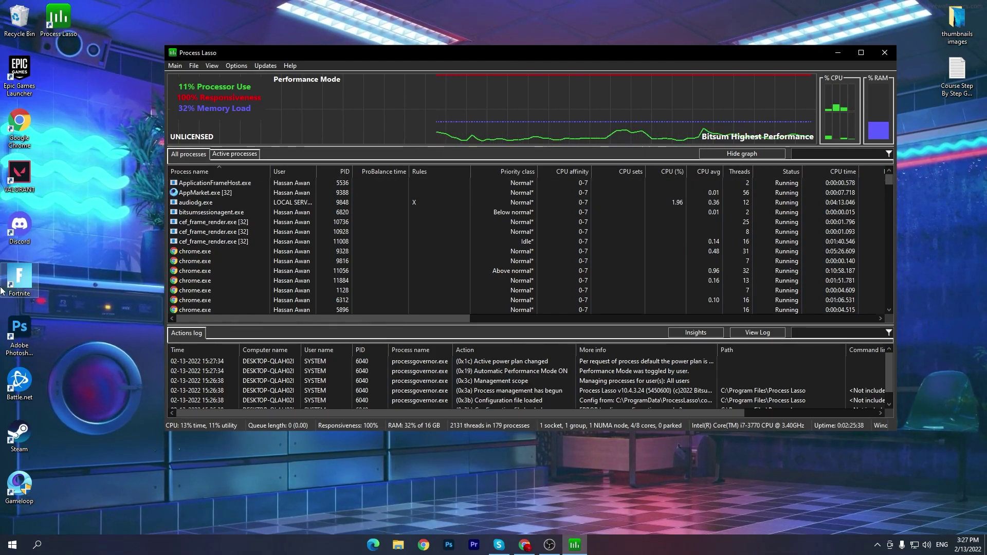
Launch Fortnite and locate its FortniteClient-Win64-Shipping process in the Process Lasso process list
double_click(19, 281)
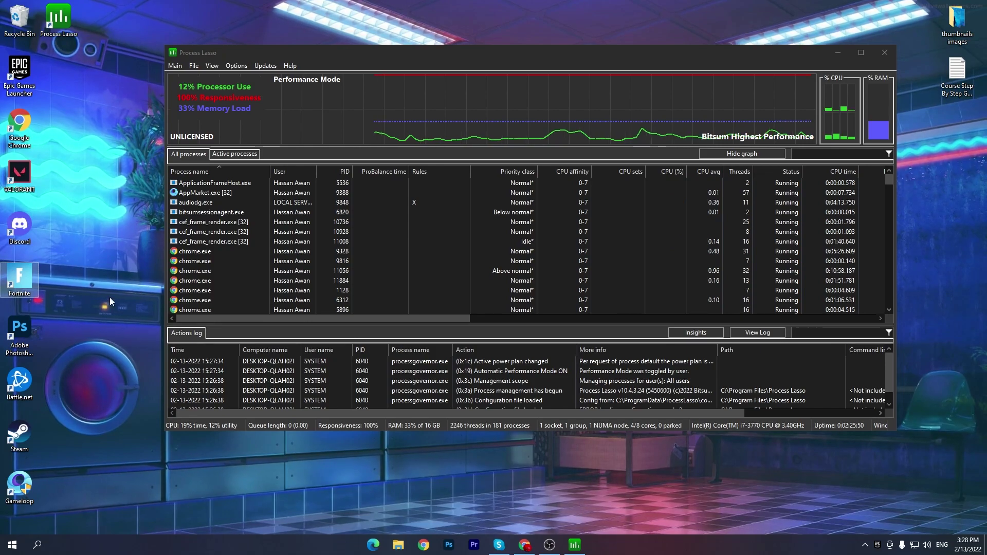
scroll(247, 261, "down", 4)
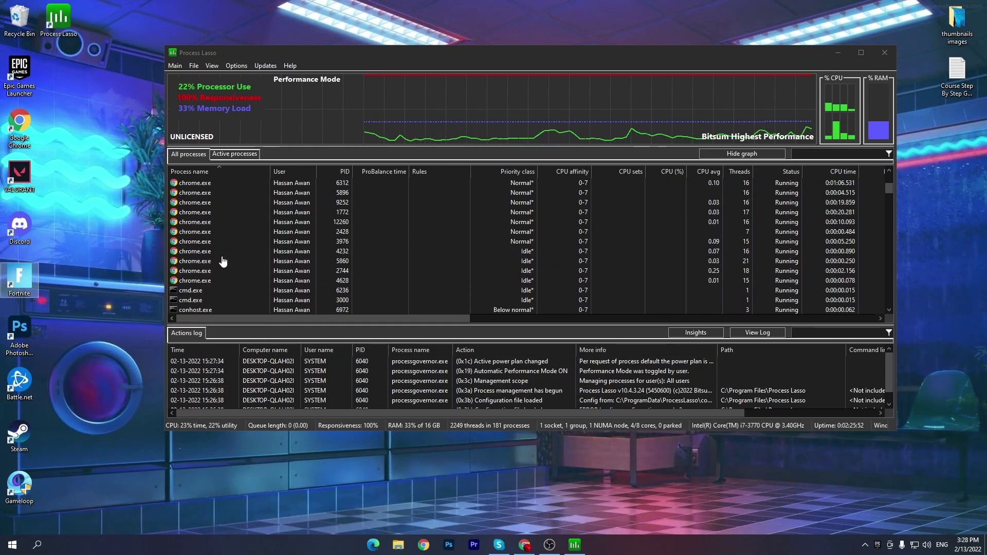
scroll(274, 252, "down", 10)
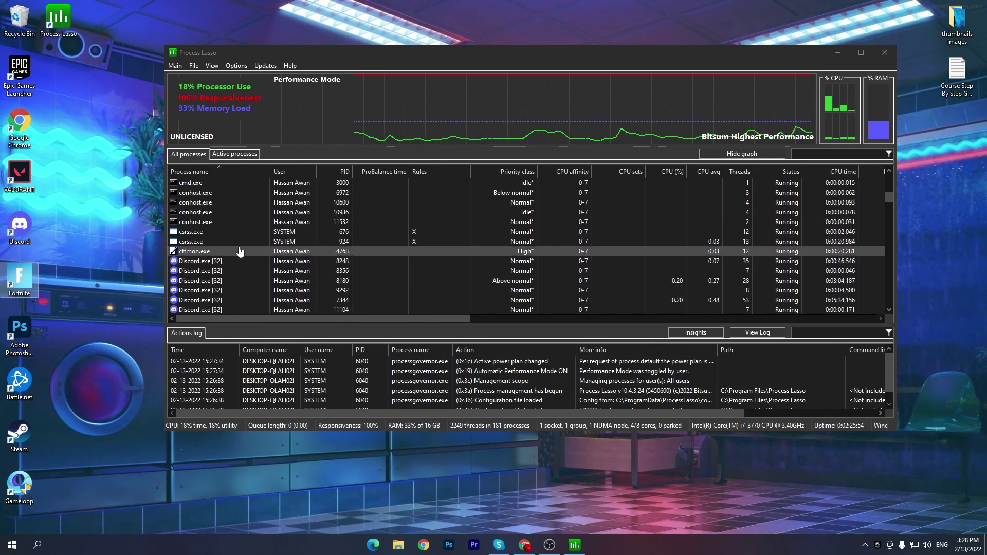
scroll(257, 236, "up", 8)
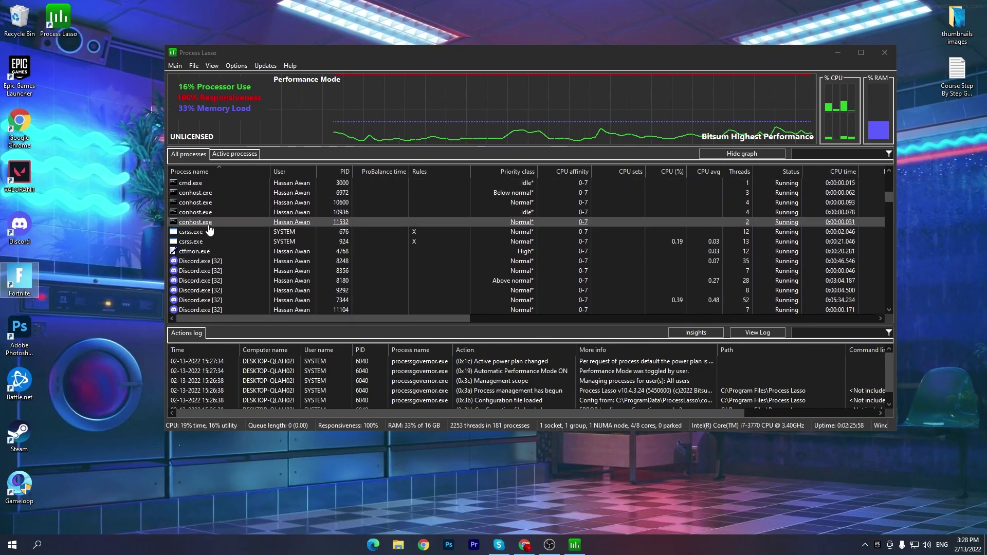
scroll(249, 227, "down", 2)
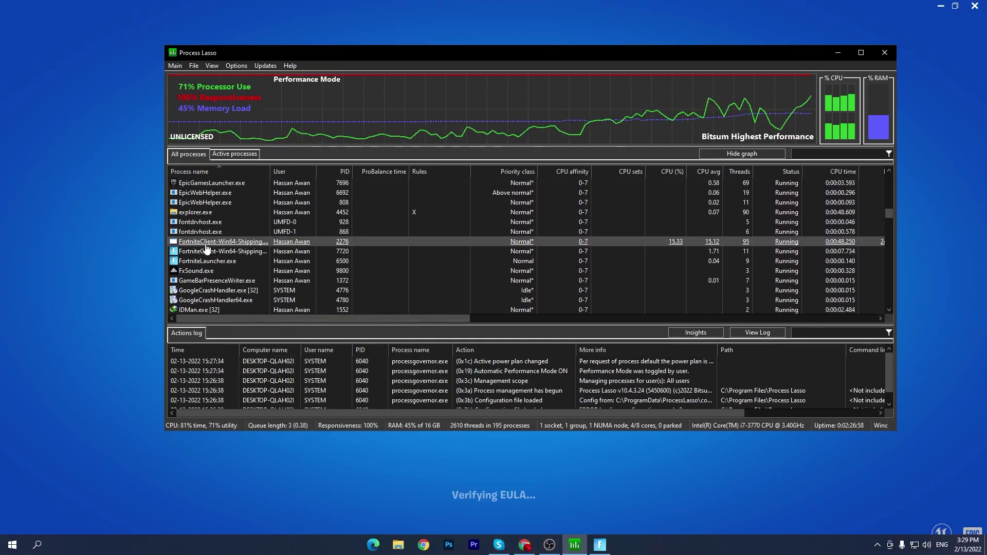
mouse_move(208, 253)
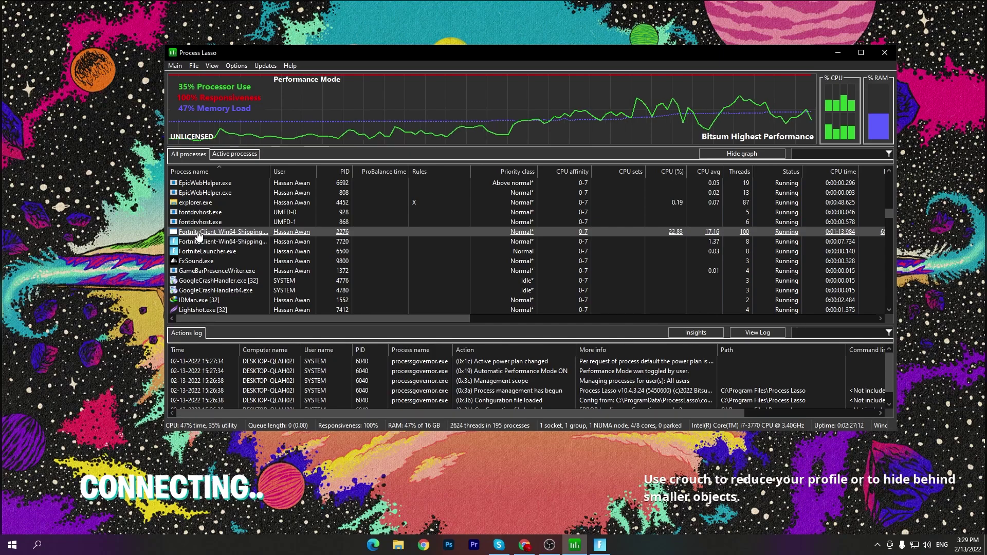
Set the CPU priority of the FortniteClient-Win64-Shipping process to always High
right_click(198, 234)
mouse_move(213, 237)
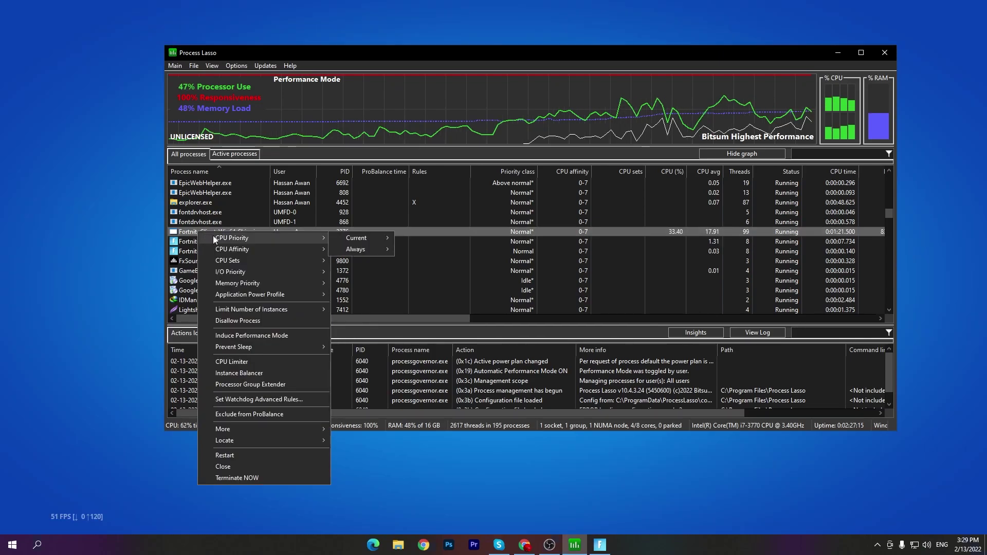
mouse_move(367, 250)
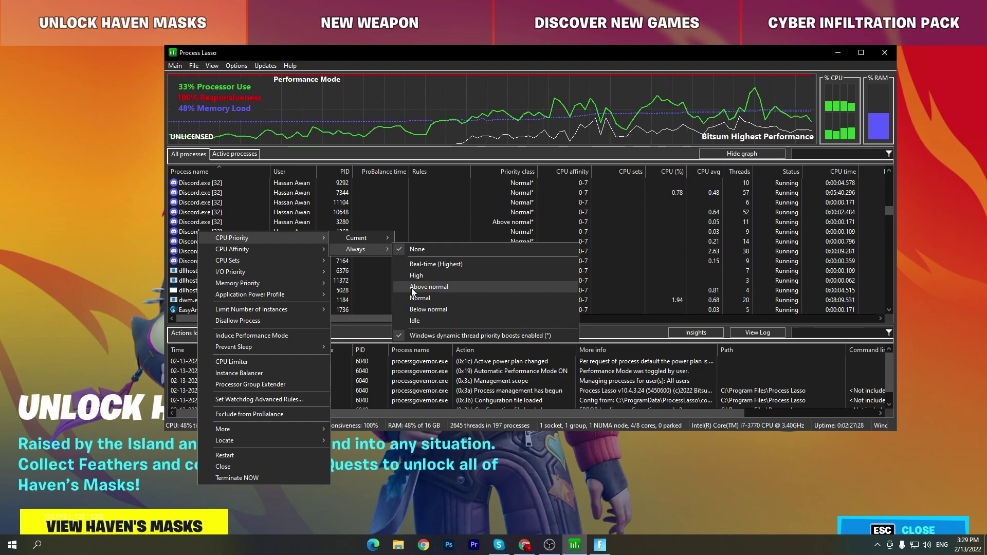
left_click(402, 276)
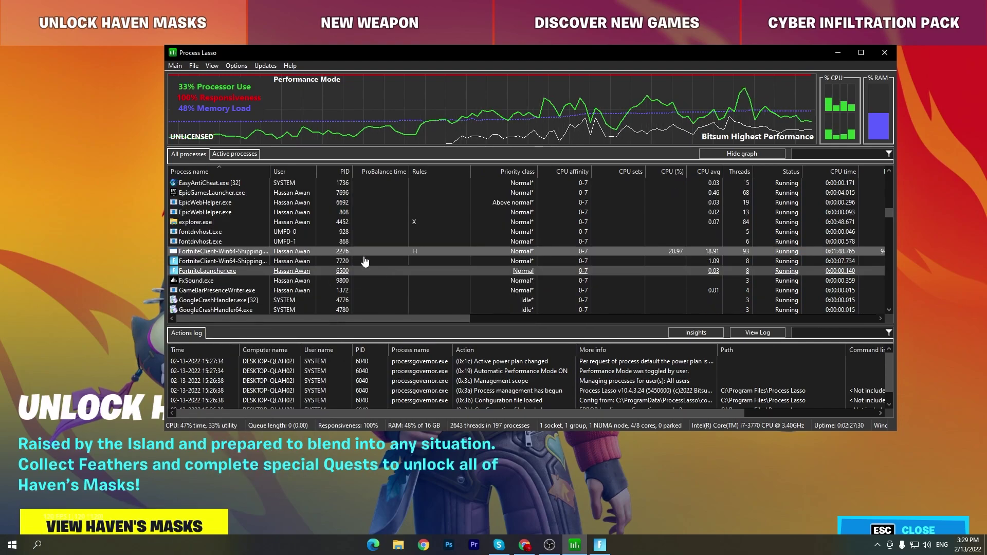
Check which CPU cores are enabled in the permanent CPU affinity of the FortniteClient-Win64-Shipping process
right_click(205, 251)
mouse_move(264, 268)
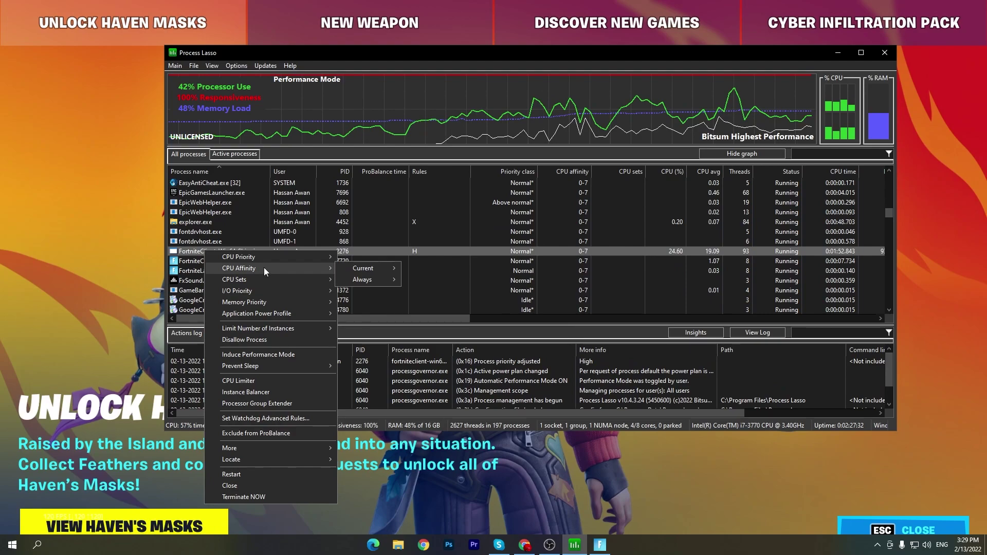
mouse_move(369, 279)
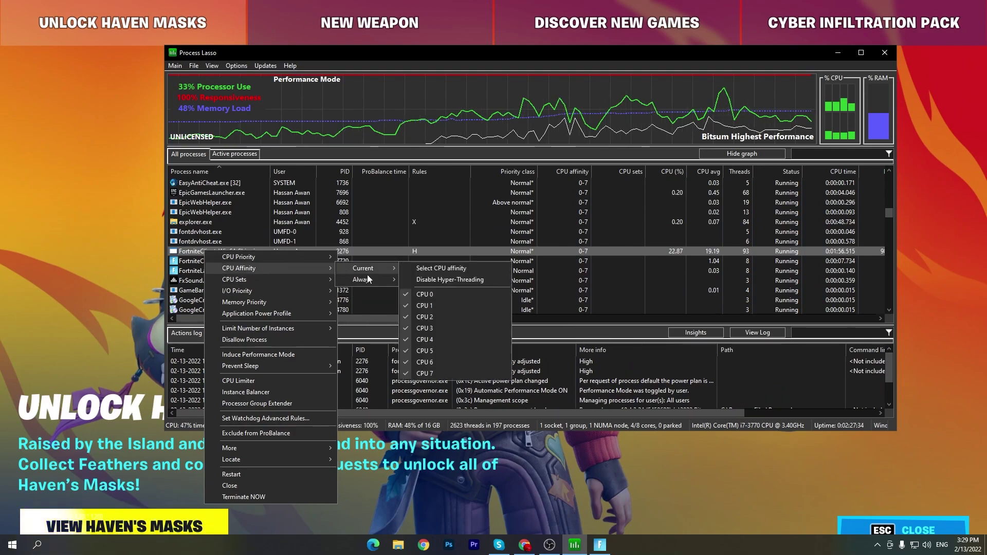
mouse_move(317, 278)
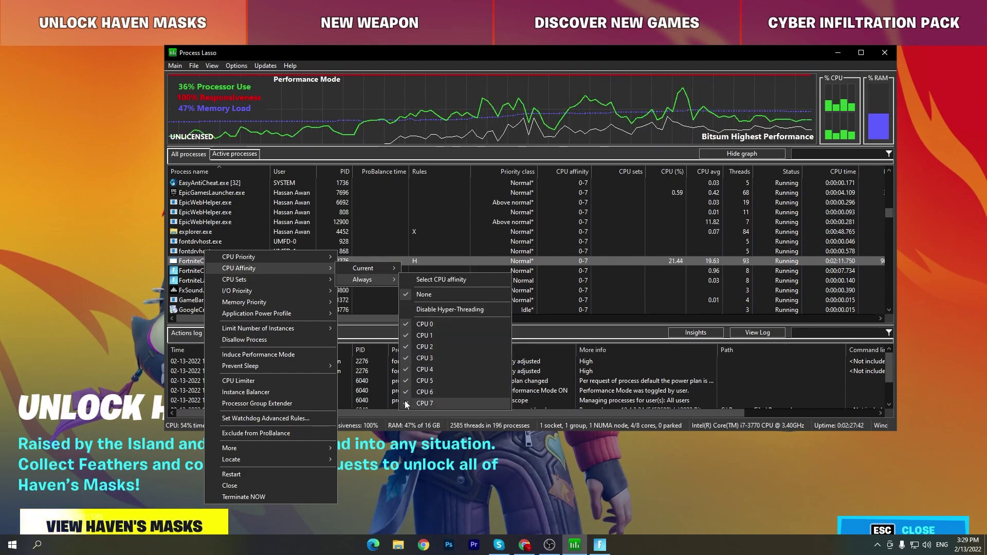
Set the permanent I/O priority of the FortniteClient-Win64-Shipping process to High
mouse_move(238, 292)
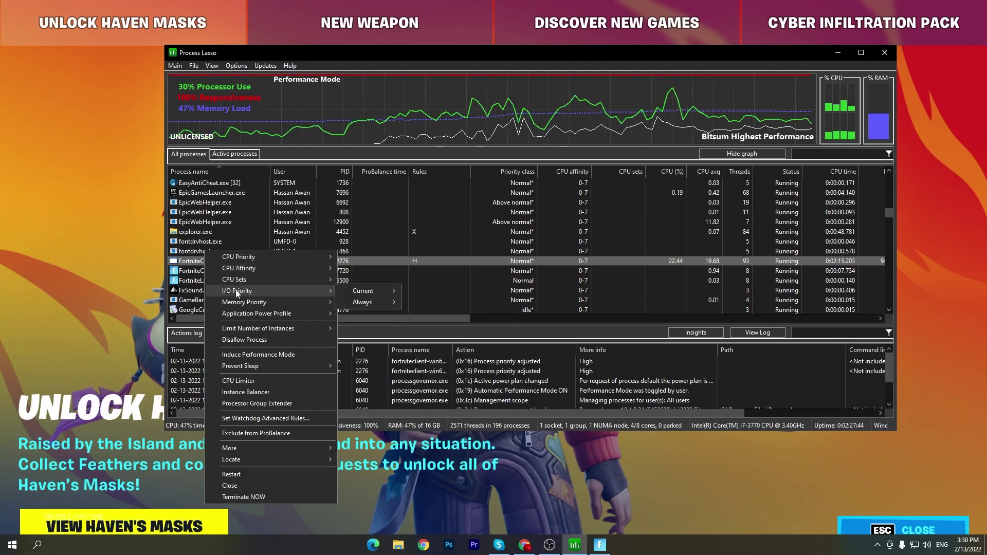
mouse_move(375, 304)
left_click(420, 328)
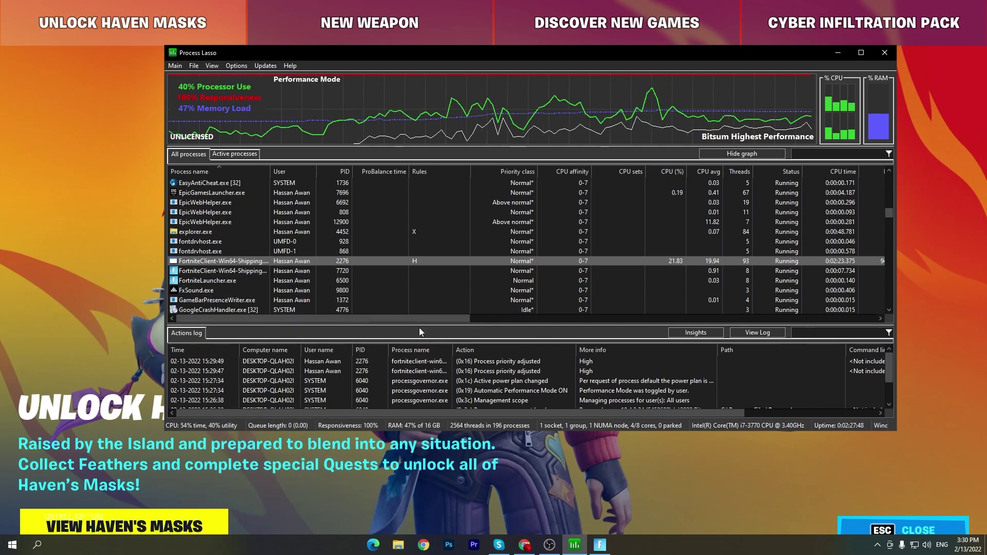
scroll(252, 267, "down", 1)
Set the memory priority of the FortniteClient-Win64-Shipping process to always Normal
right_click(233, 245)
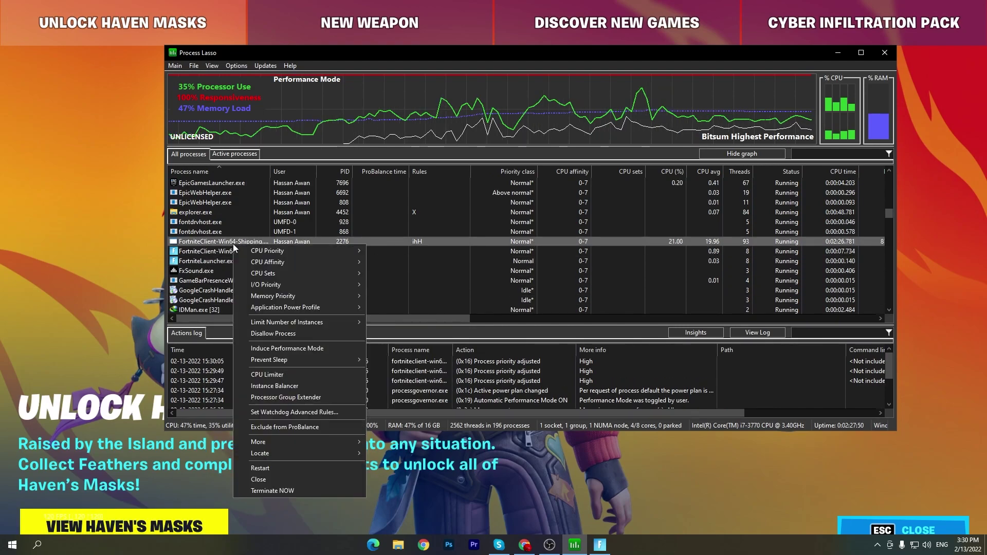
mouse_move(286, 285)
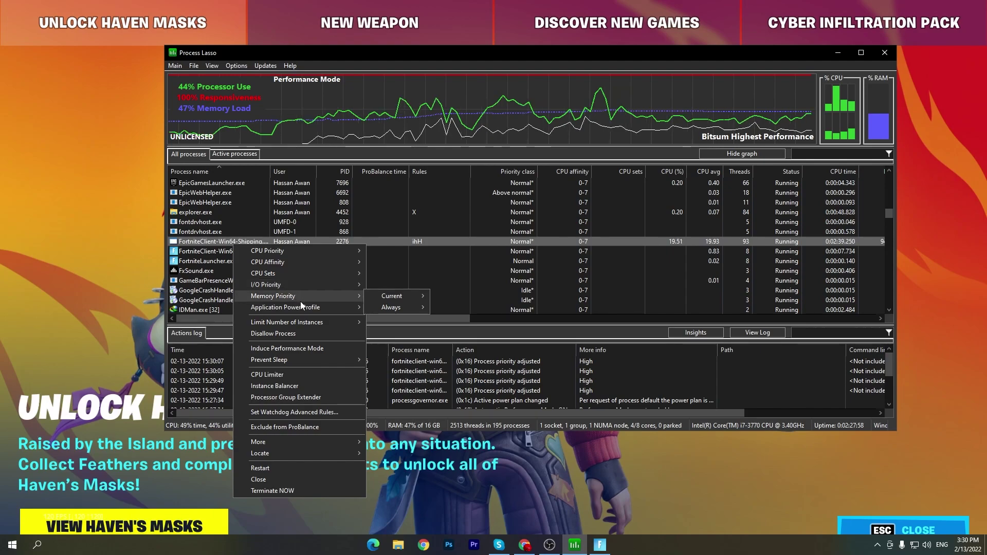
mouse_move(303, 307)
mouse_move(397, 307)
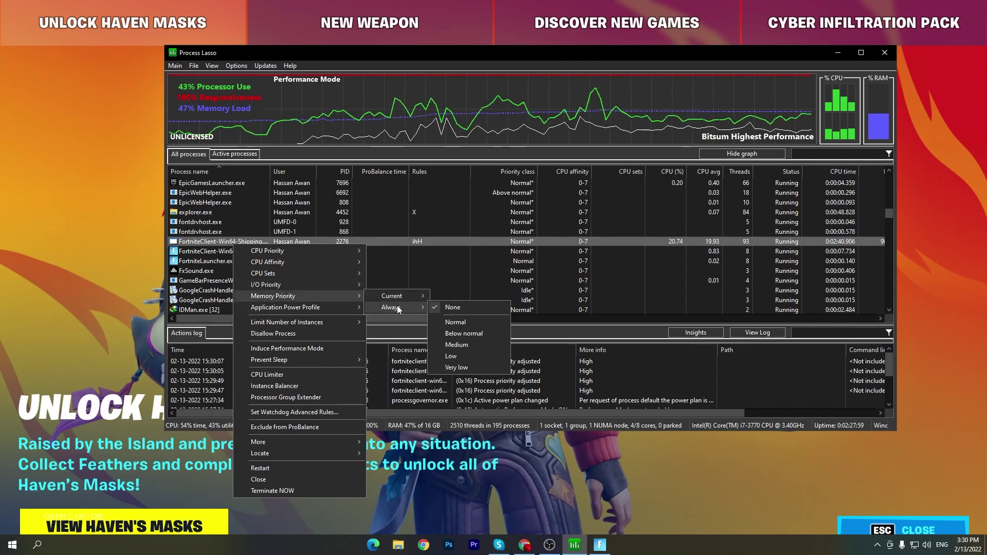
left_click(448, 322)
left_click(548, 310)
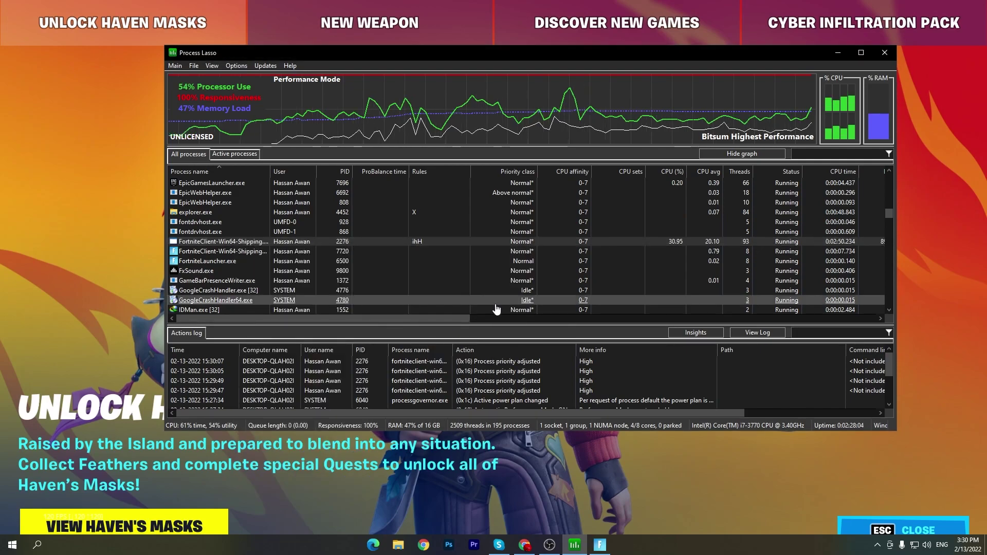
Assign the Bitsum Highest Performance application power profile to the FortniteClient-Win64-Shipping process and acknowledge the notice
right_click(192, 240)
right_click(190, 233)
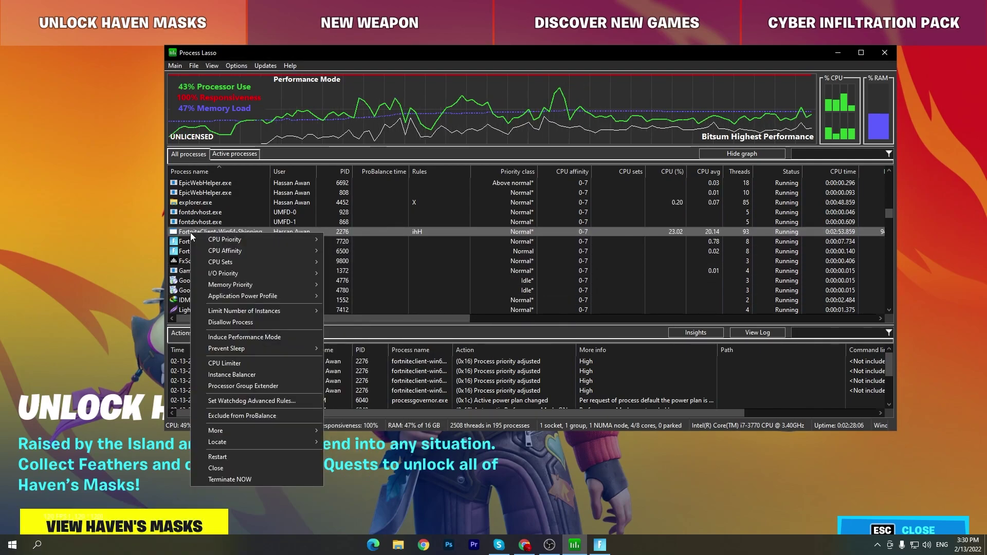
mouse_move(303, 295)
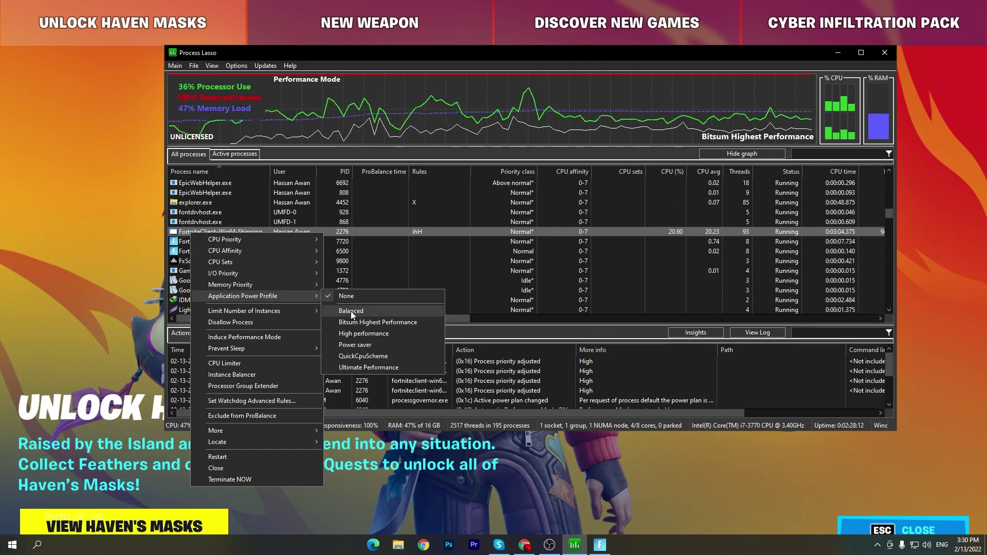
left_click(342, 321)
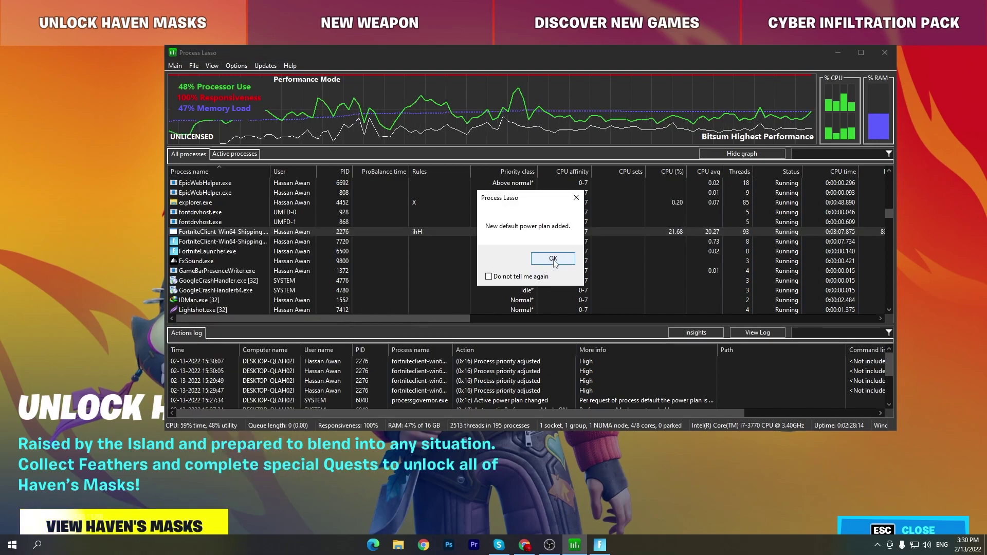
left_click(506, 279)
left_click(553, 258)
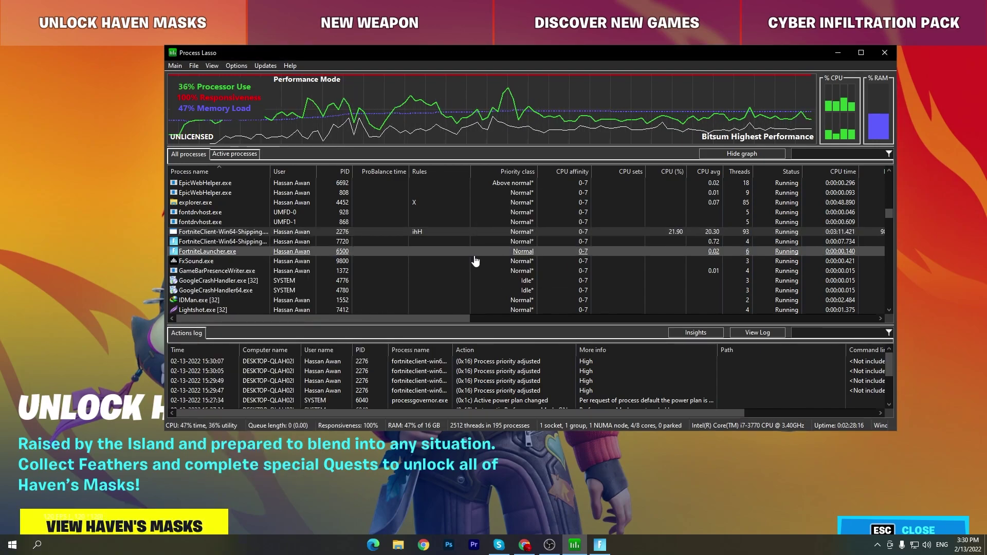
Look over the additional options for the Fortnite process, then minimize Process Lasso and Fortnite to return to the desktop
right_click(206, 232)
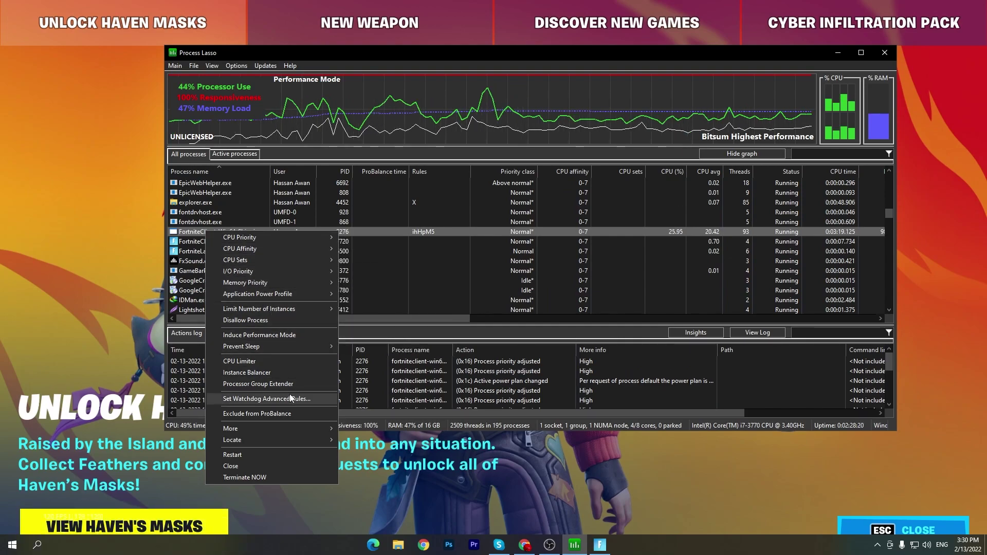
mouse_move(265, 427)
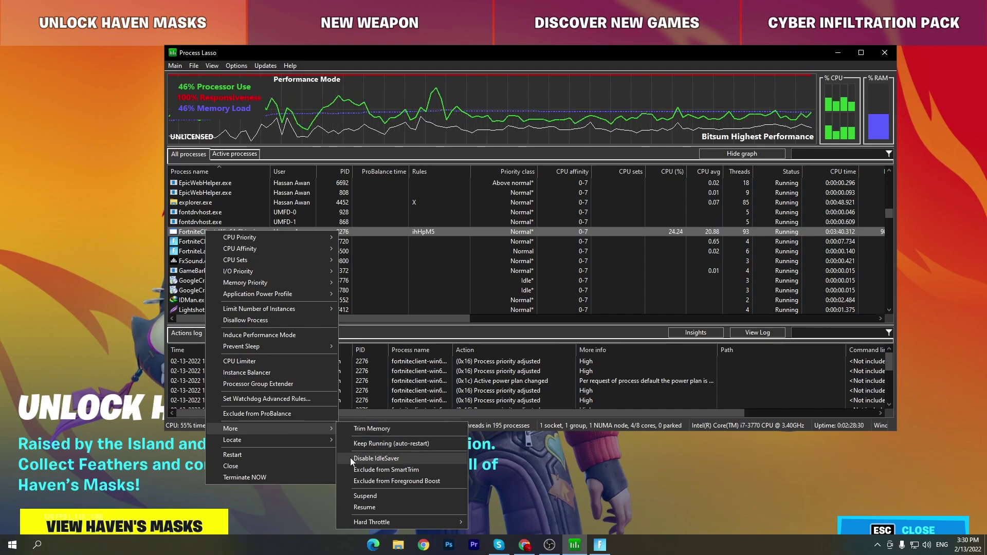
left_click(839, 55)
left_click(839, 55)
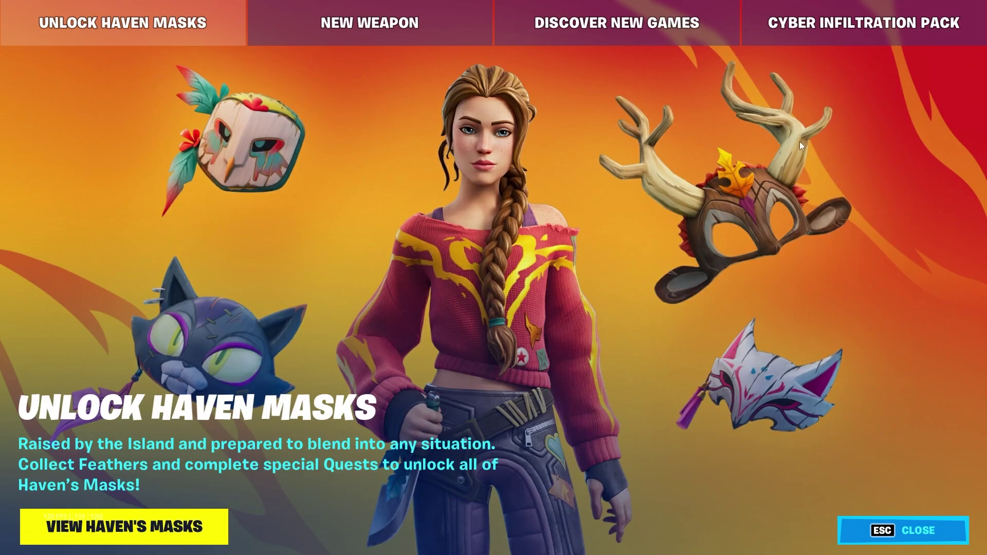
left_click(902, 532)
left_click(941, 8)
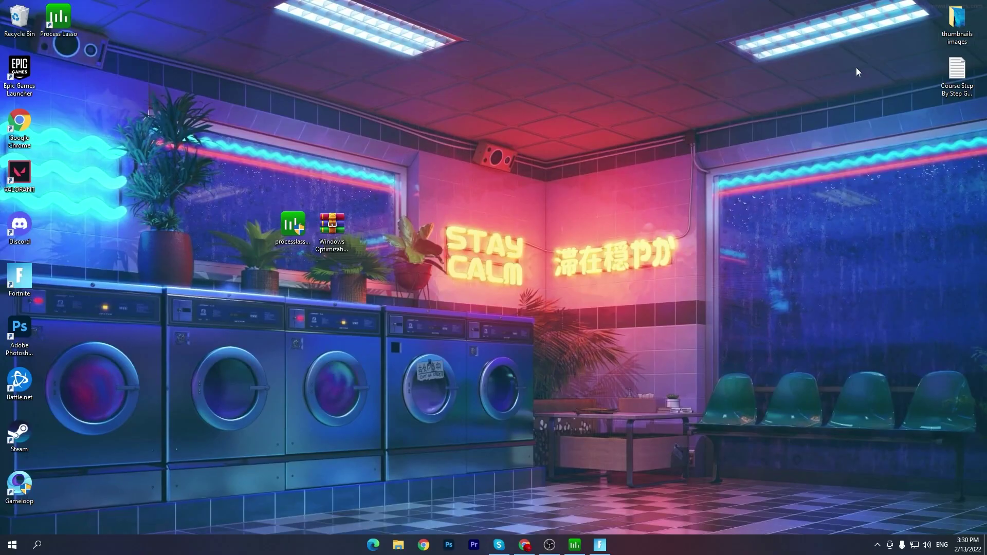
mouse_move(592, 549)
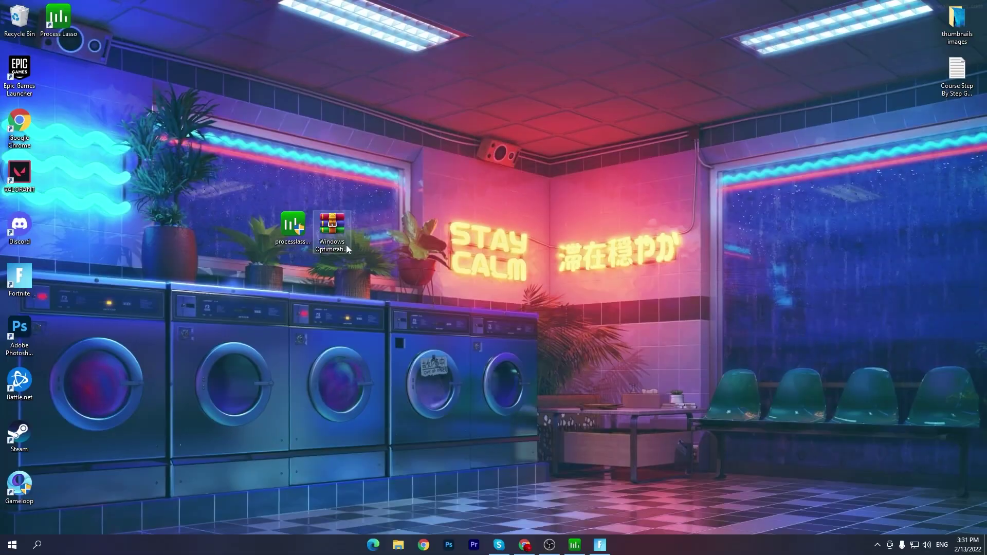
Move the Windows Optimization Files.rar archive to a free spot on the desktop and extract it in place
left_click_drag(347, 244, 698, 197)
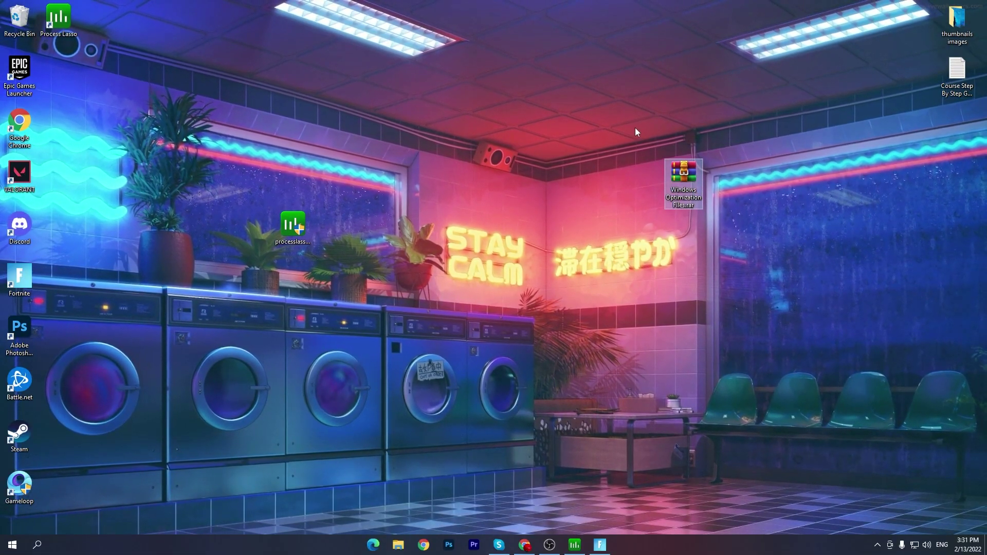
right_click(676, 171)
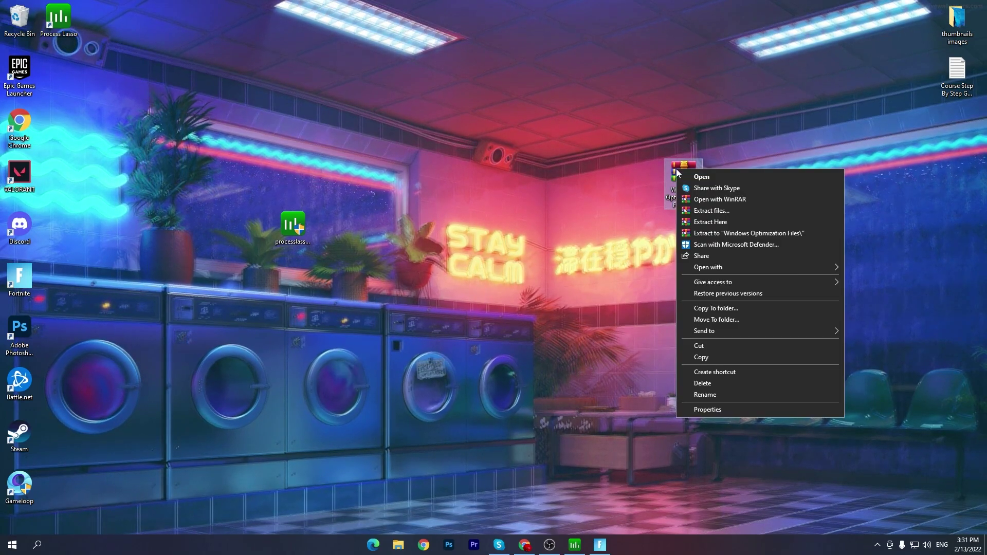
left_click(722, 224)
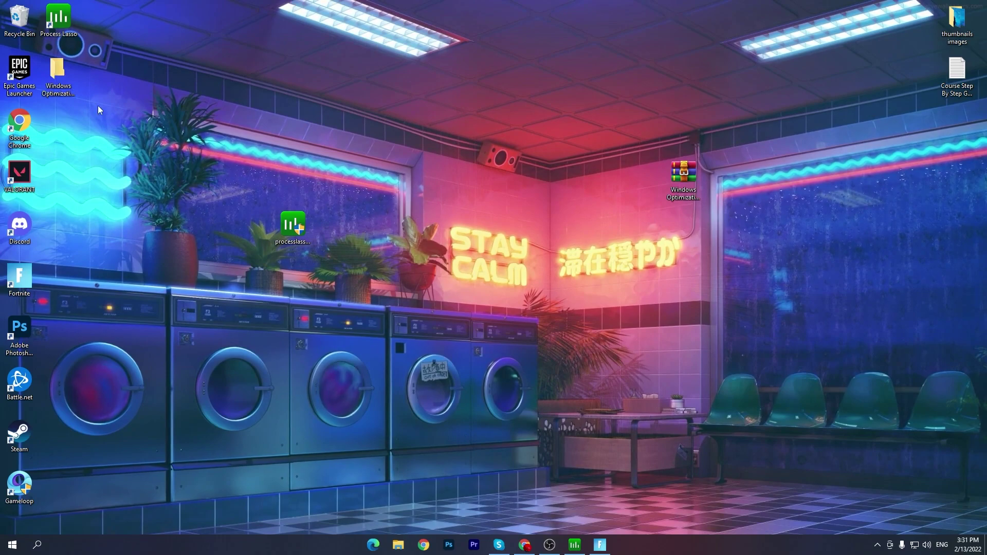
Move the extracted Windows Optimization Files folder to the middle of the desktop and open it to examine its batch files
left_click_drag(57, 72, 587, 149)
double_click(482, 177)
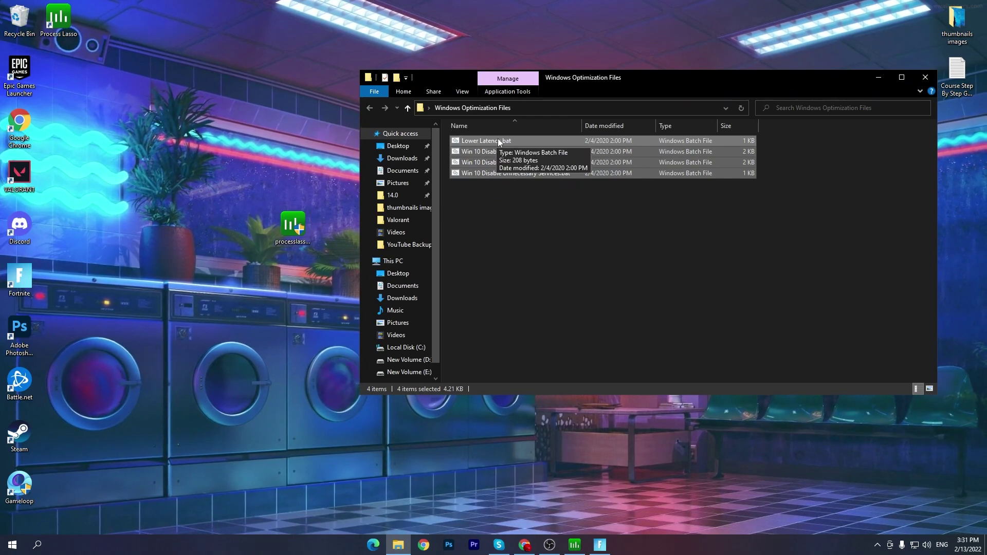
left_click(624, 230)
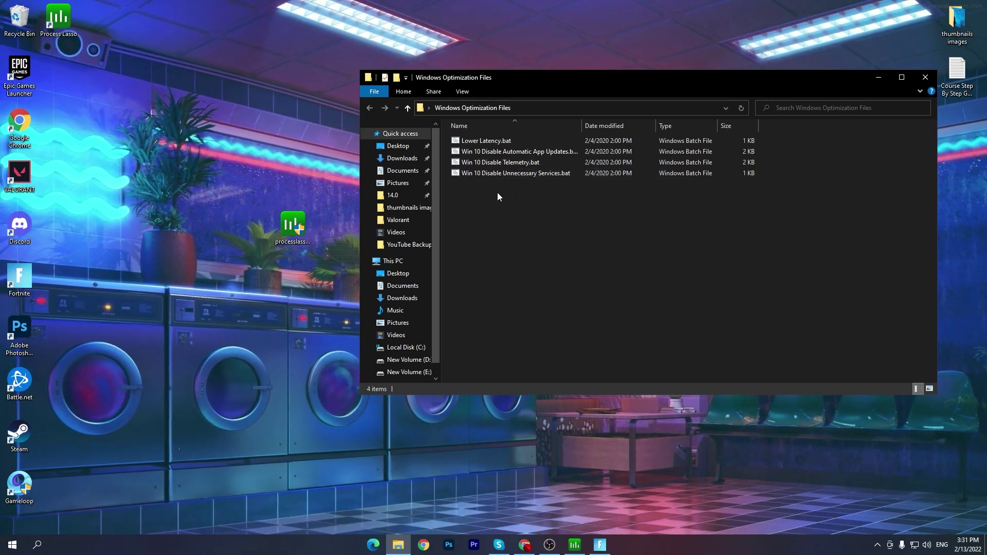
left_click_drag(497, 190, 572, 132)
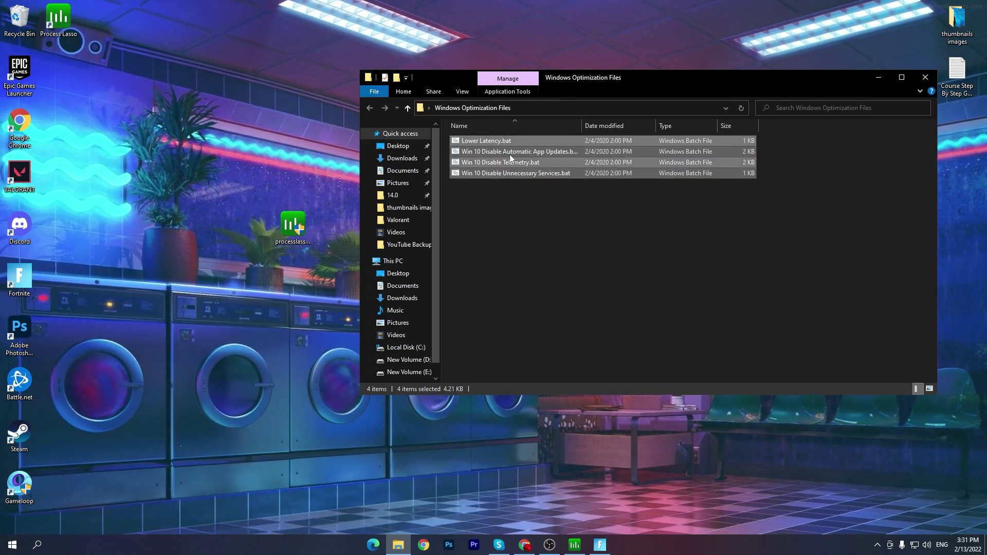
left_click(519, 186)
Run Lower Latency.bat and Win 10 Disable Automatic App Updates.bat, allowing administrator access
double_click(485, 141)
double_click(505, 150)
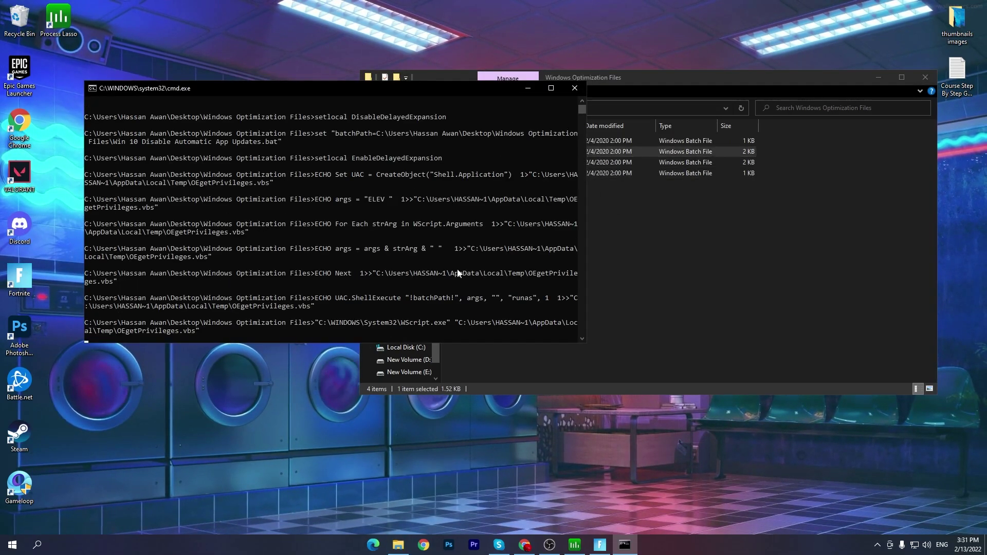
left_click(442, 331)
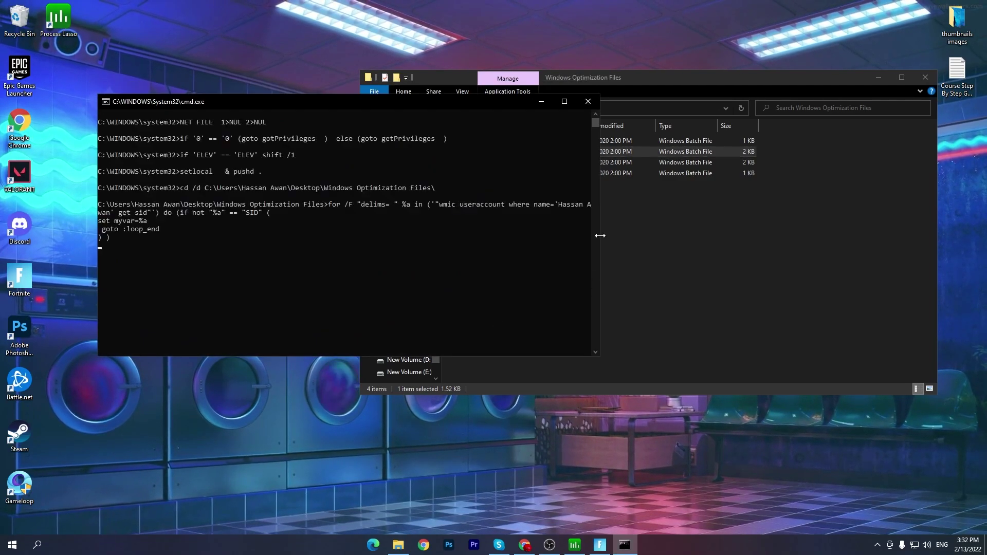
Run Win 10 Disable Telemetry.bat and Win 10 Disable Unnecessary Services.bat with administrator access, and close the folder
double_click(503, 162)
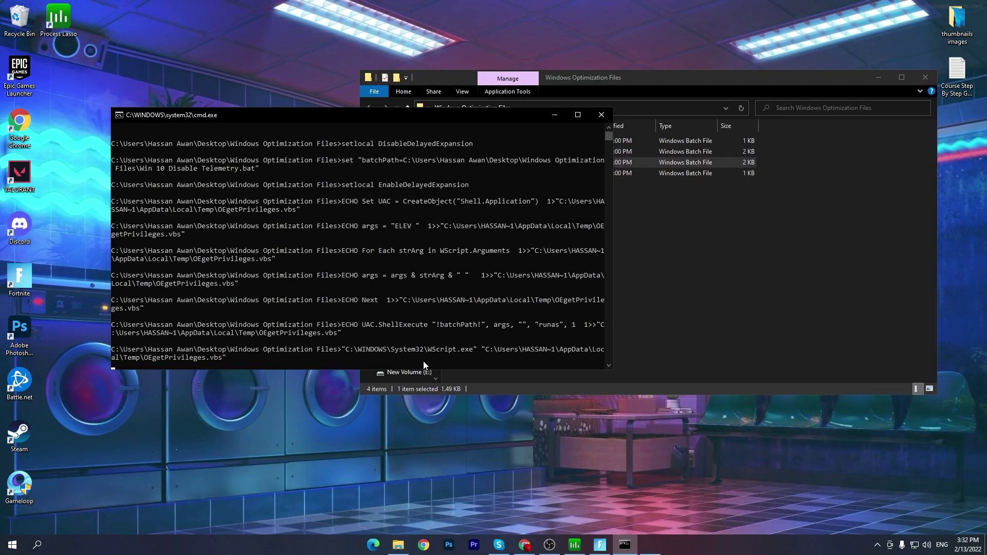
left_click(446, 337)
double_click(495, 173)
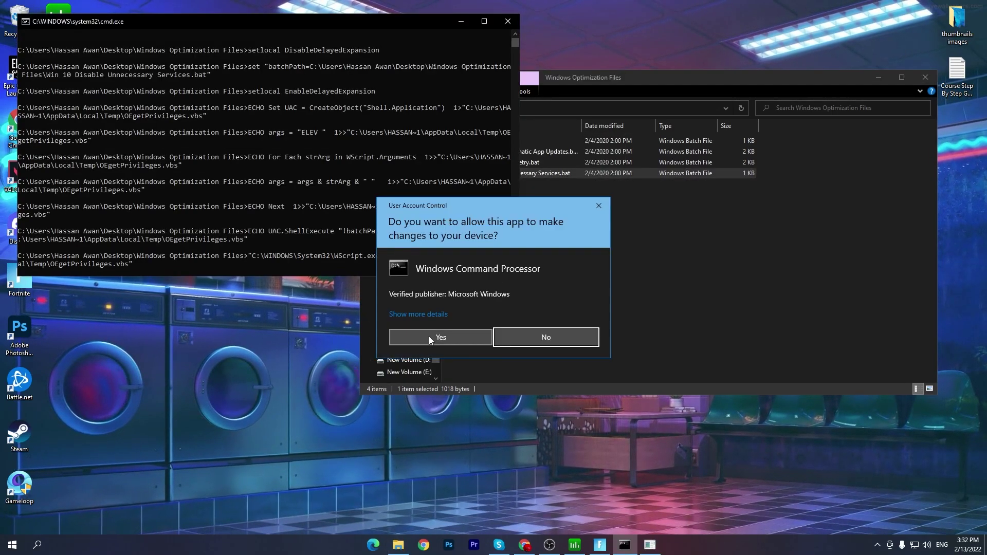
left_click(430, 337)
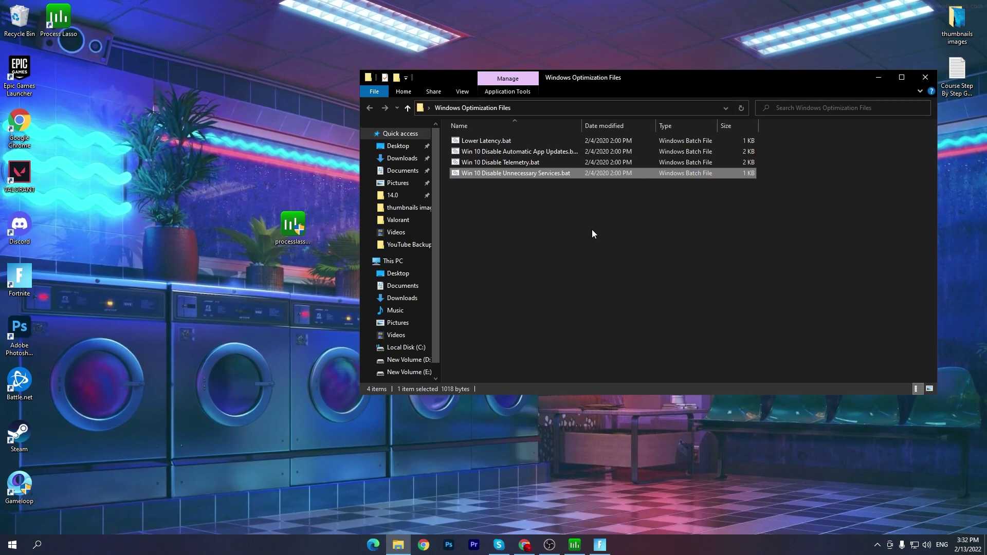
left_click(926, 78)
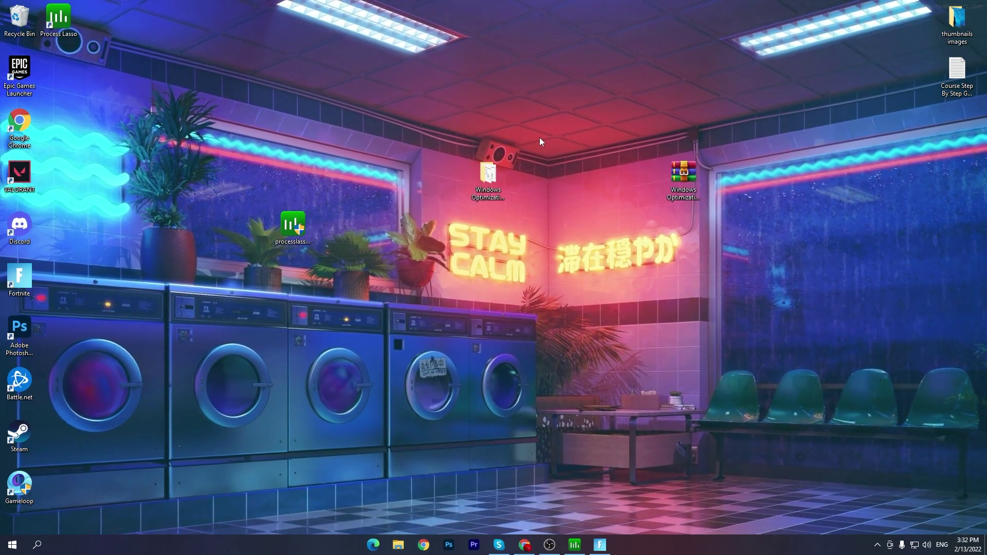